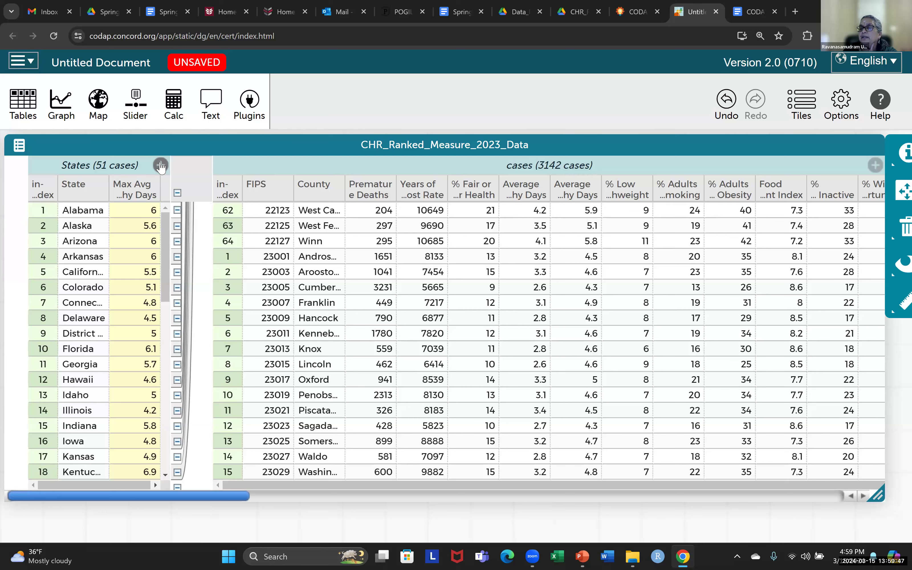
# Add a new attribute column to the States table.
pyautogui.click(160, 166)
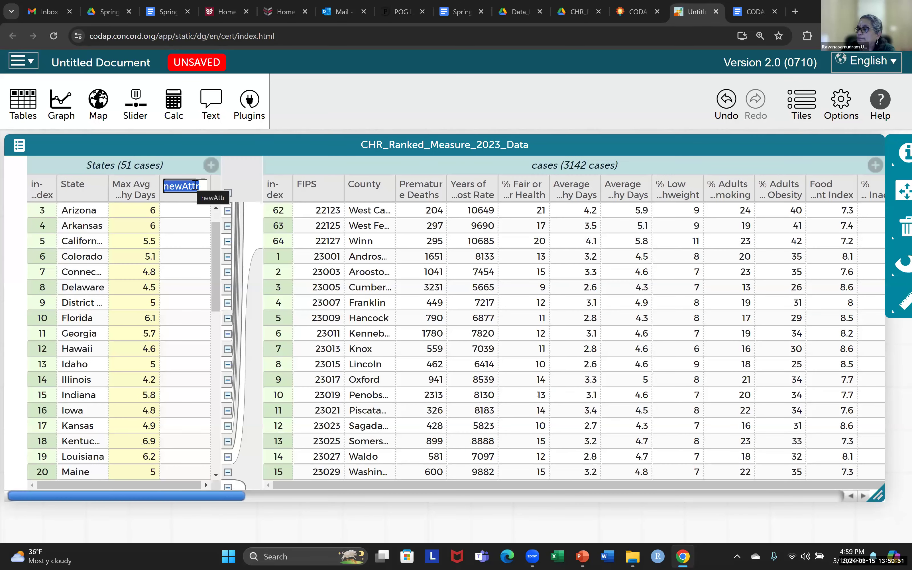
pyautogui.click(438, 22)
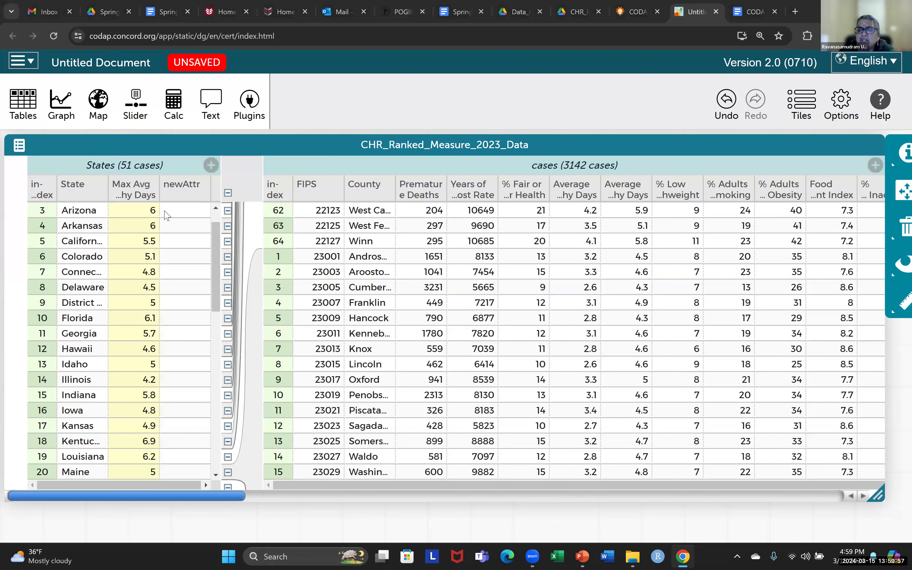
# Switch to the CODAP Instructions document and highlight the filter condition "Mental Health Provider Rate < 100" in step ii.
pyautogui.click(754, 12)
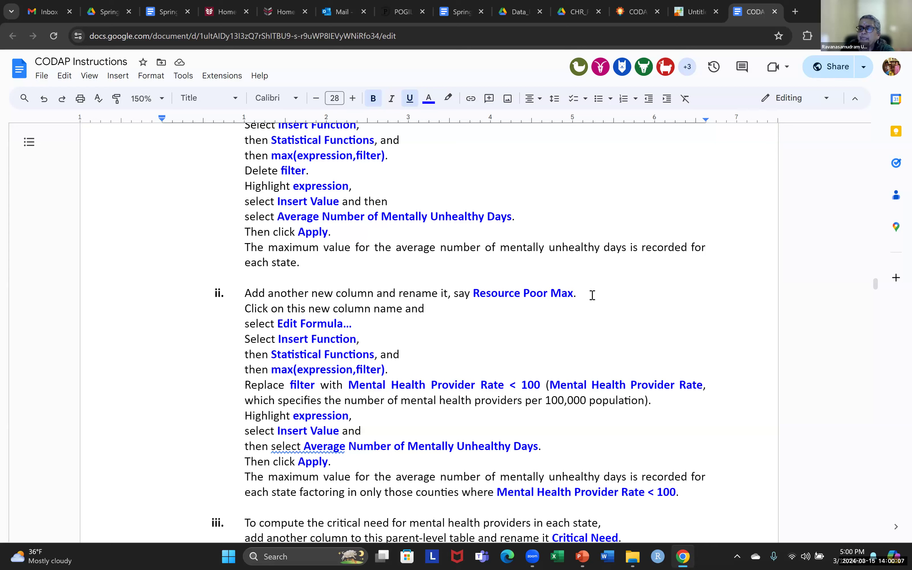
pyautogui.moveTo(348, 387); pyautogui.dragTo(505, 381)
pyautogui.moveTo(528, 384); pyautogui.dragTo(533, 384)
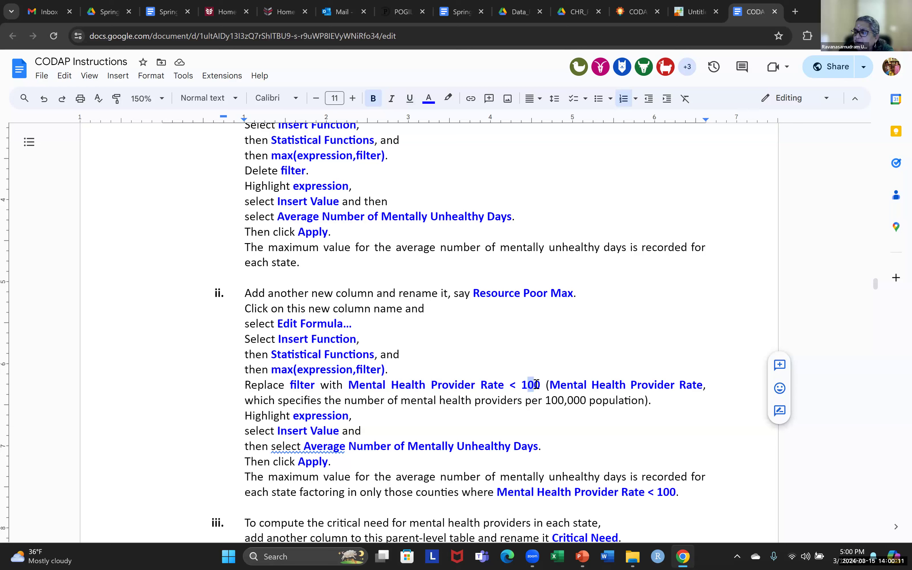
pyautogui.click(523, 383)
pyautogui.moveTo(350, 384)
pyautogui.mouseDown()
pyautogui.moveTo(424, 390)
pyautogui.moveTo(537, 380)
pyautogui.mouseUp()
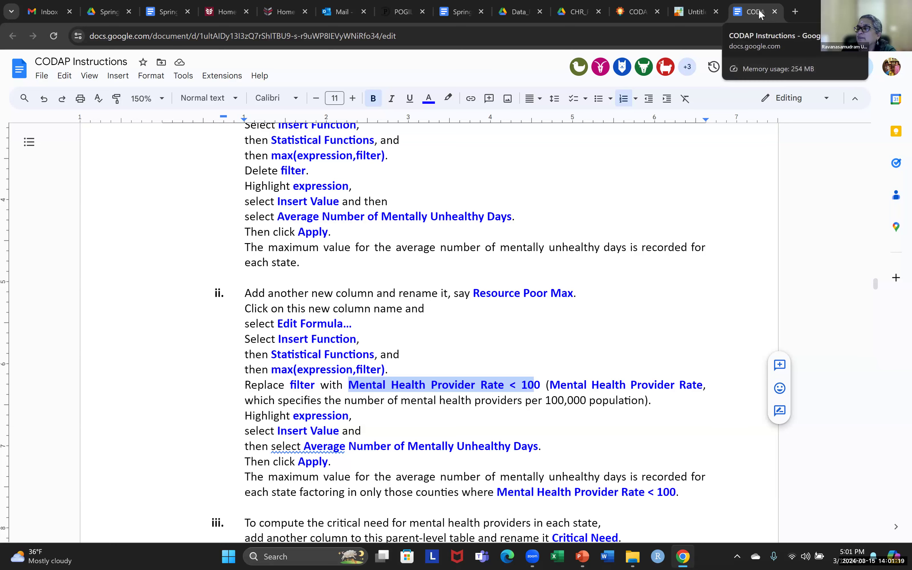
# Return to the CODAP data table and rename the new States column "Resource Poor Max".
pyautogui.click(689, 13)
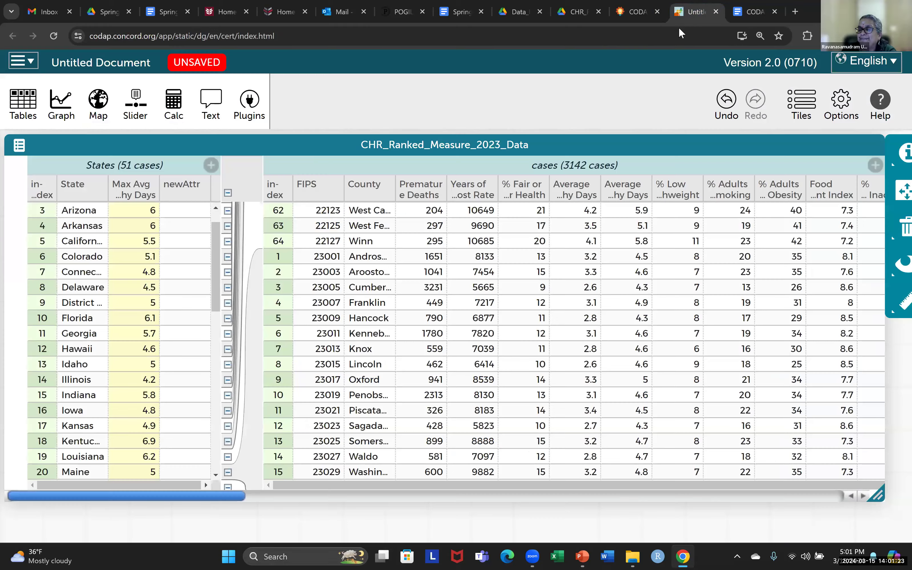
pyautogui.click(185, 186)
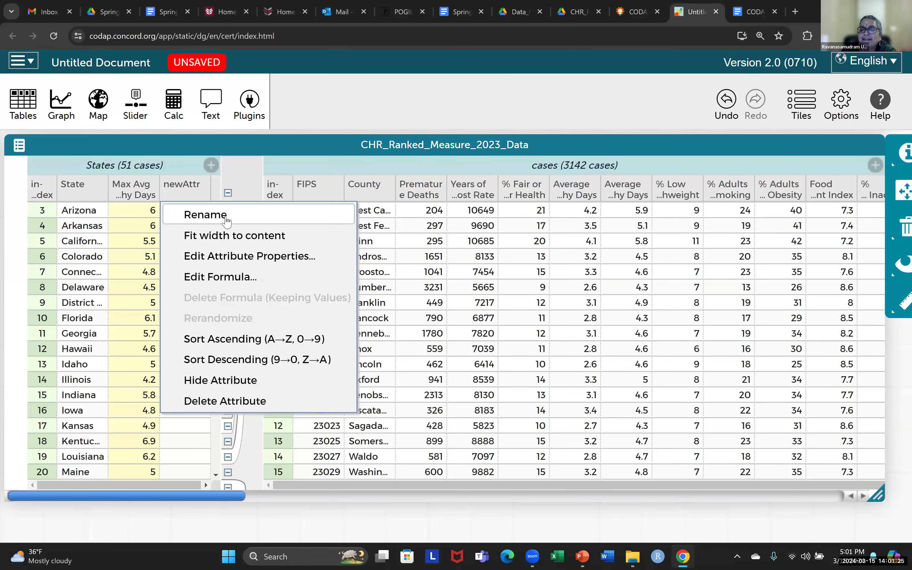
pyautogui.click(201, 213)
pyautogui.write('Resource')
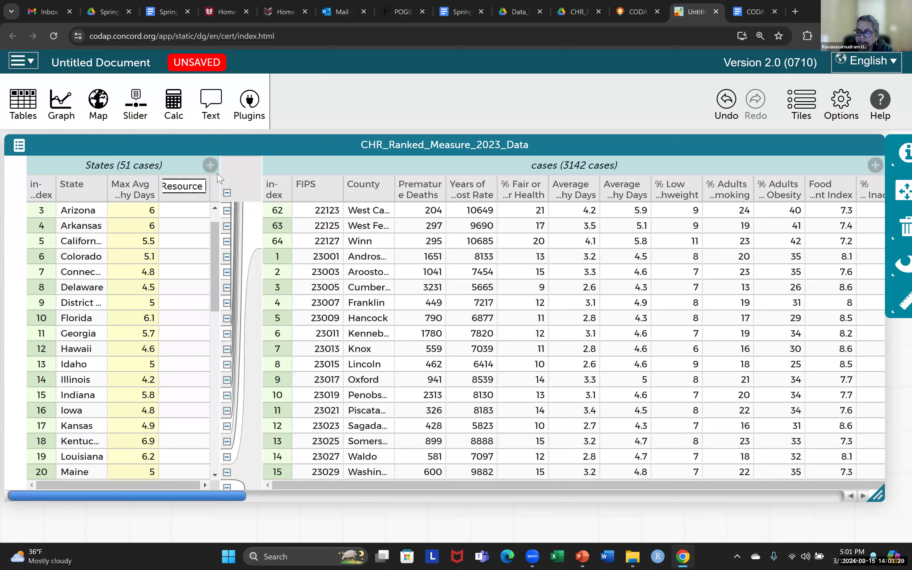
pyautogui.write(' Poor Max')
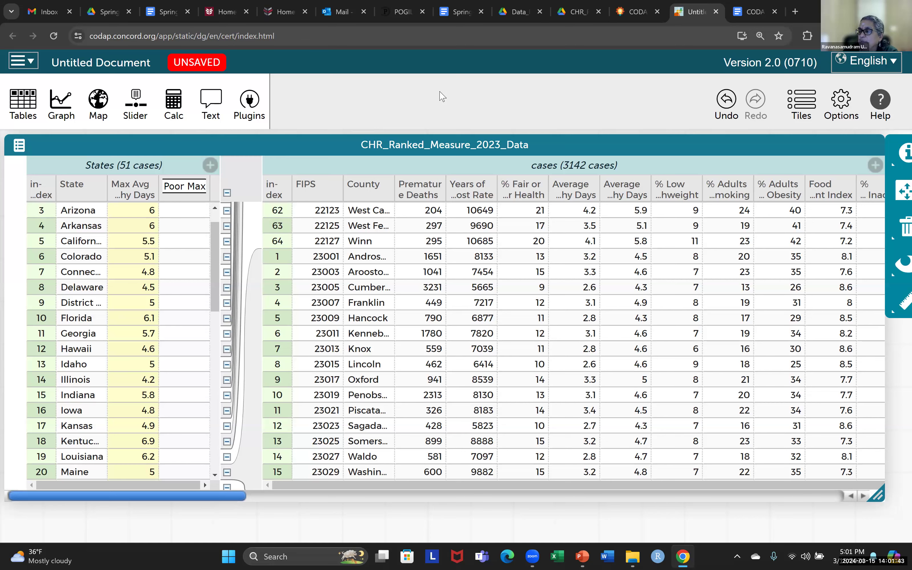
# Check the instructions, then start a formula for the Resource Poor Max attribute with the statistical function max(expression, filter).
pyautogui.click(741, 14)
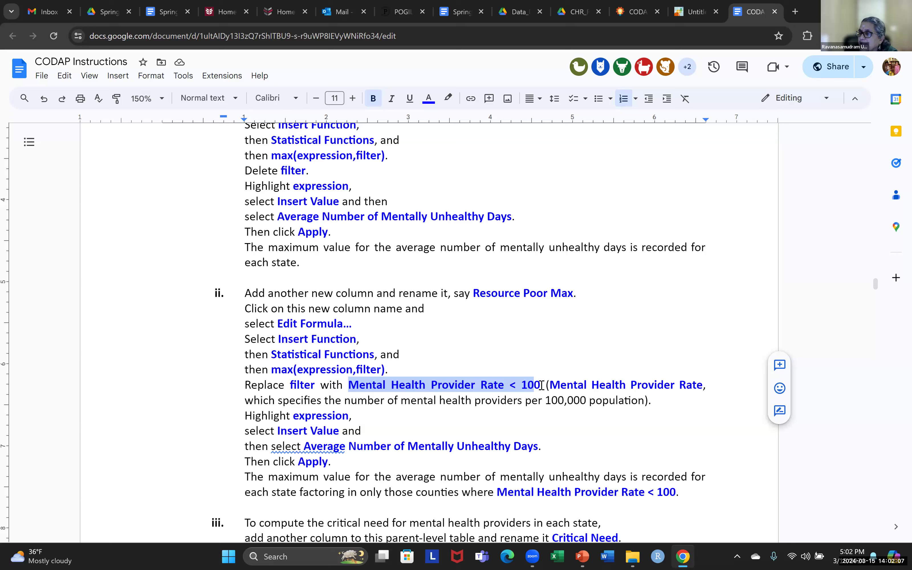
pyautogui.click(673, 20)
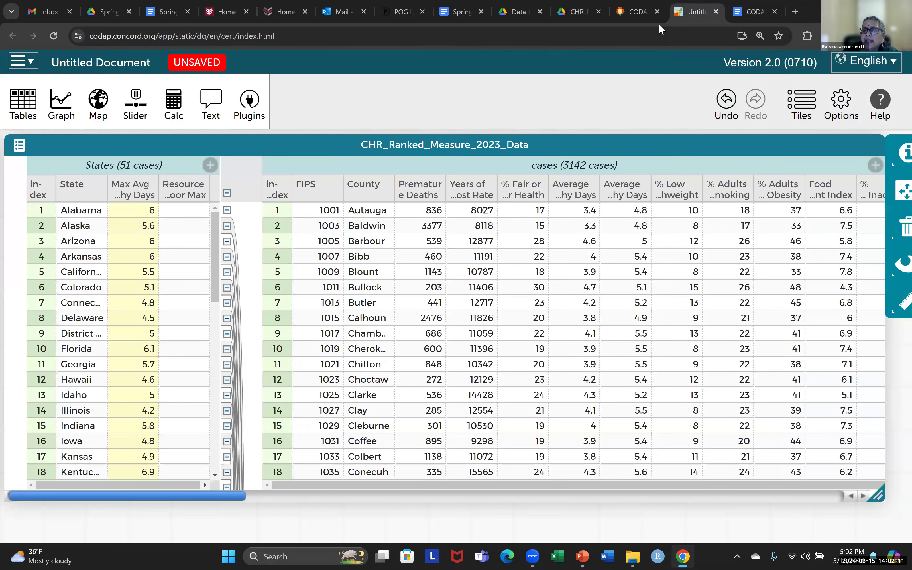
pyautogui.click(172, 187)
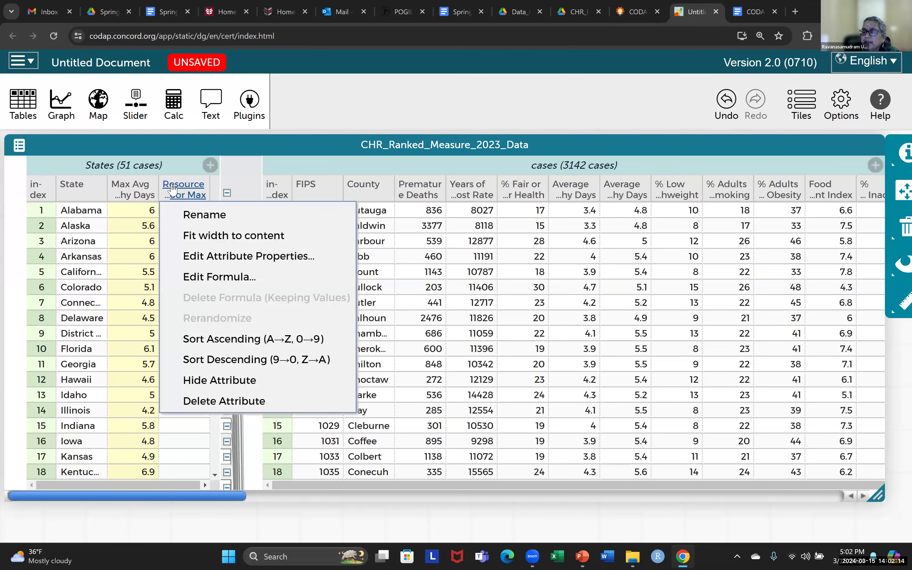
pyautogui.click(215, 276)
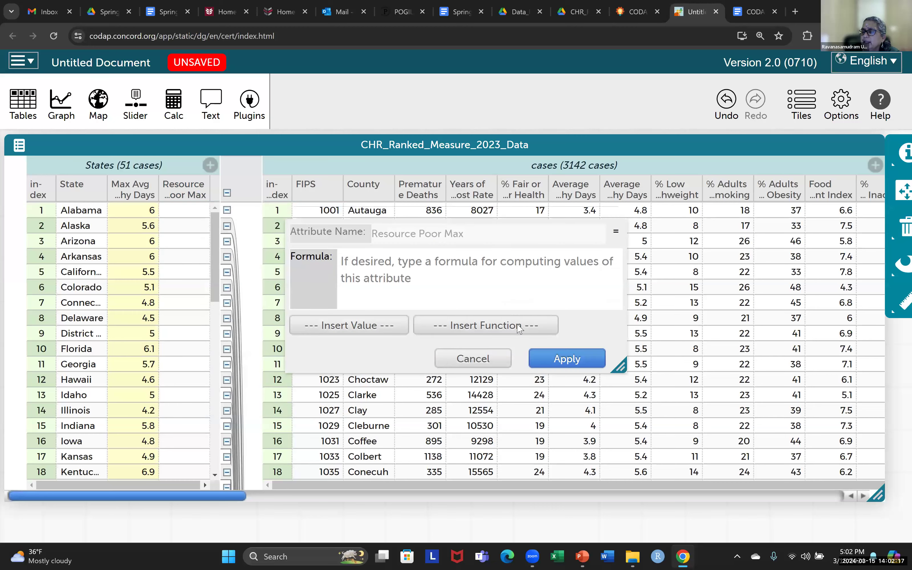
pyautogui.click(519, 327)
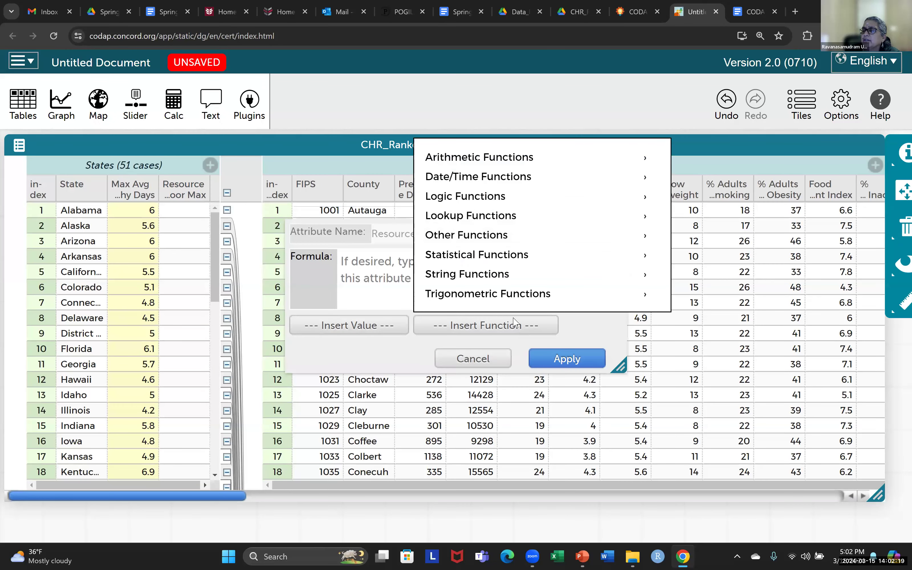
pyautogui.click(500, 261)
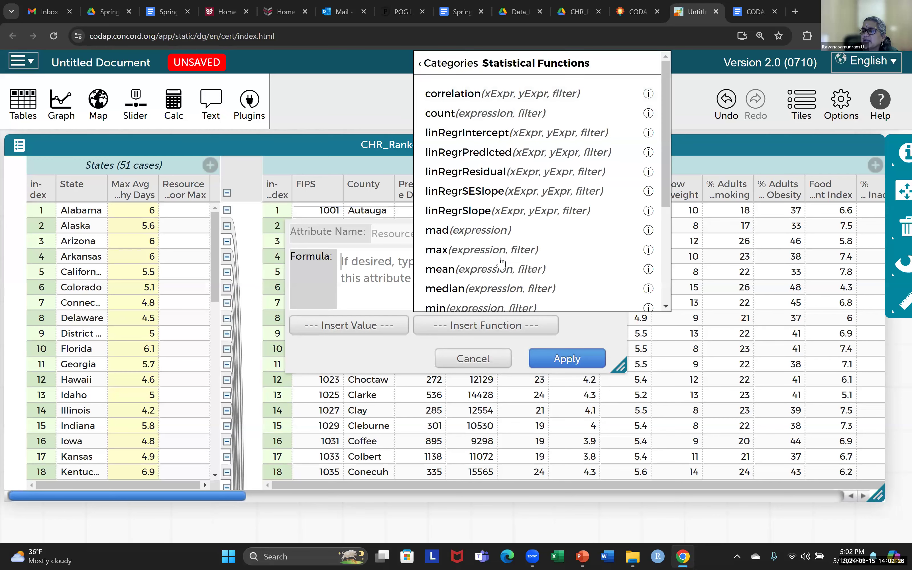
pyautogui.click(444, 250)
# Replace the filter argument of the max formula with the condition Mental Health Provider Rate < 100, consulting the instructions document.
pyautogui.moveTo(434, 263); pyautogui.dragTo(459, 262)
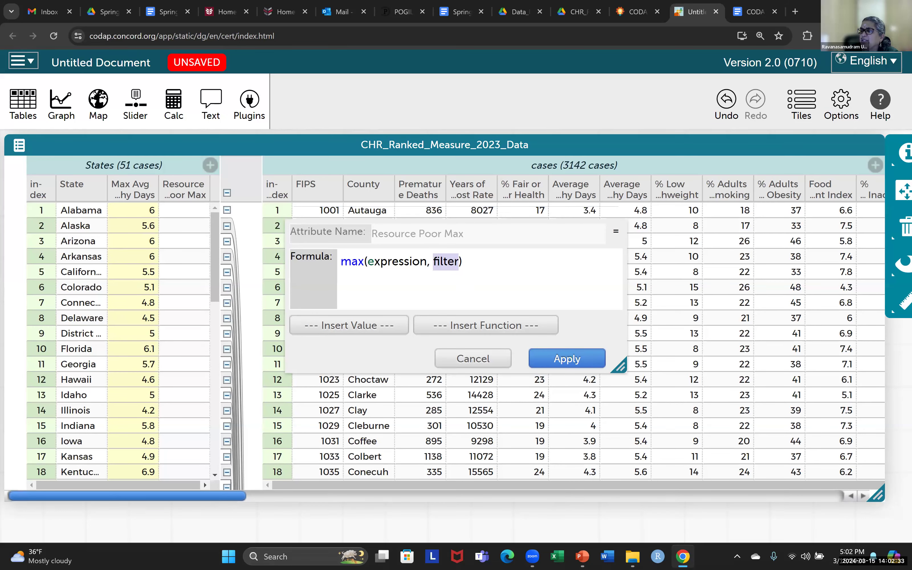
pyautogui.click(751, 13)
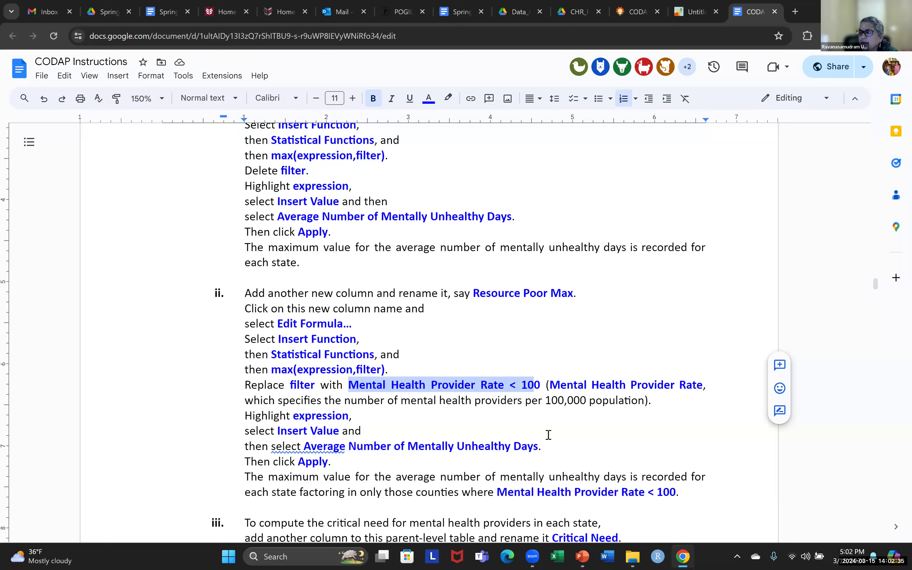
pyautogui.click(506, 400)
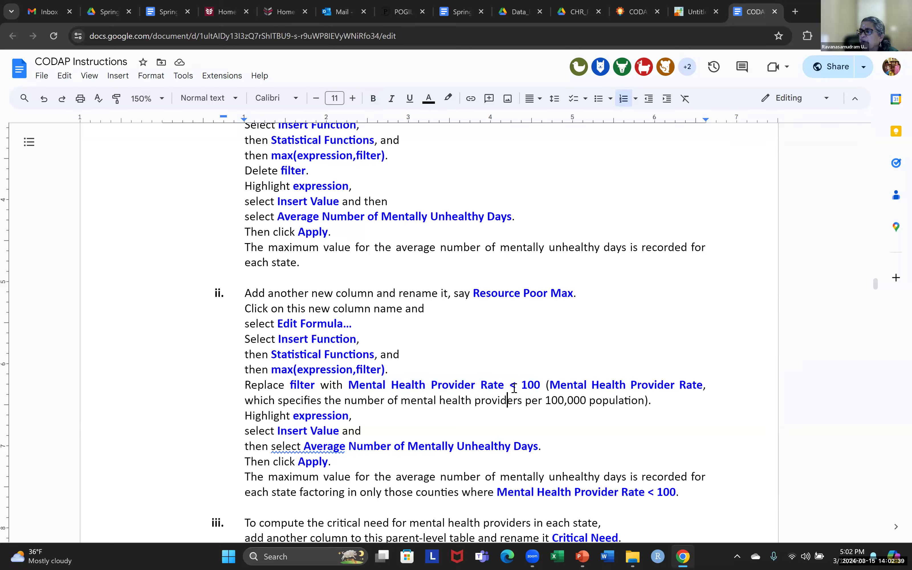
pyautogui.click(683, 14)
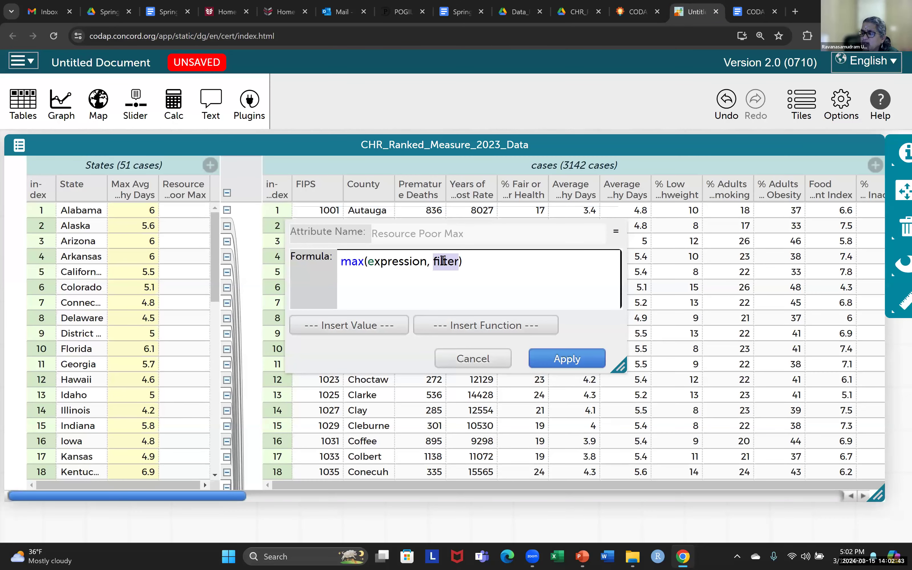
pyautogui.press('BackSpace')
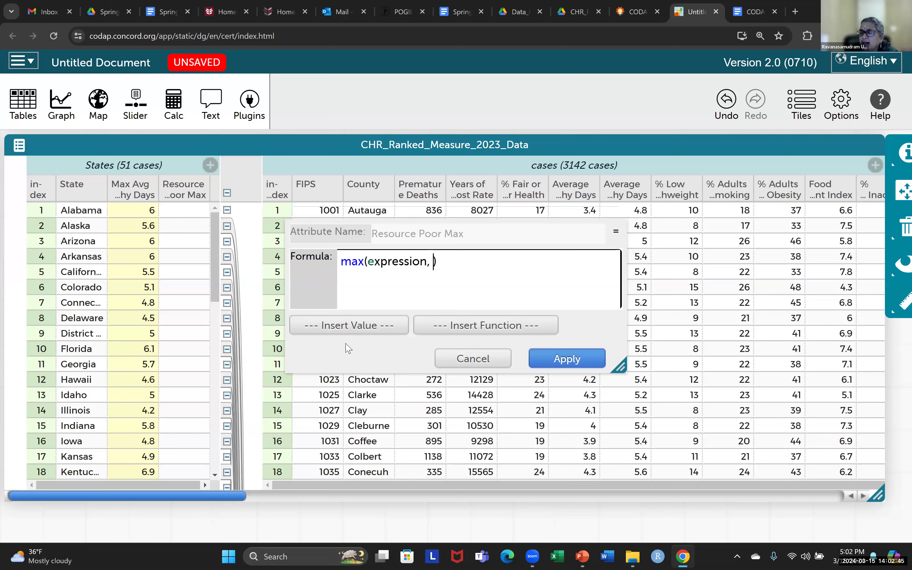
pyautogui.click(351, 327)
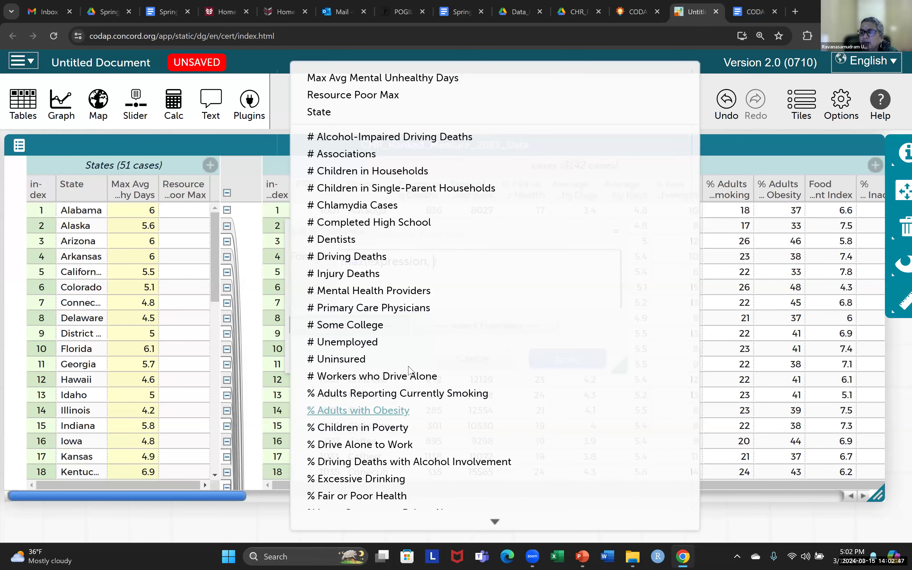
pyautogui.scroll(-8, 408, 294)
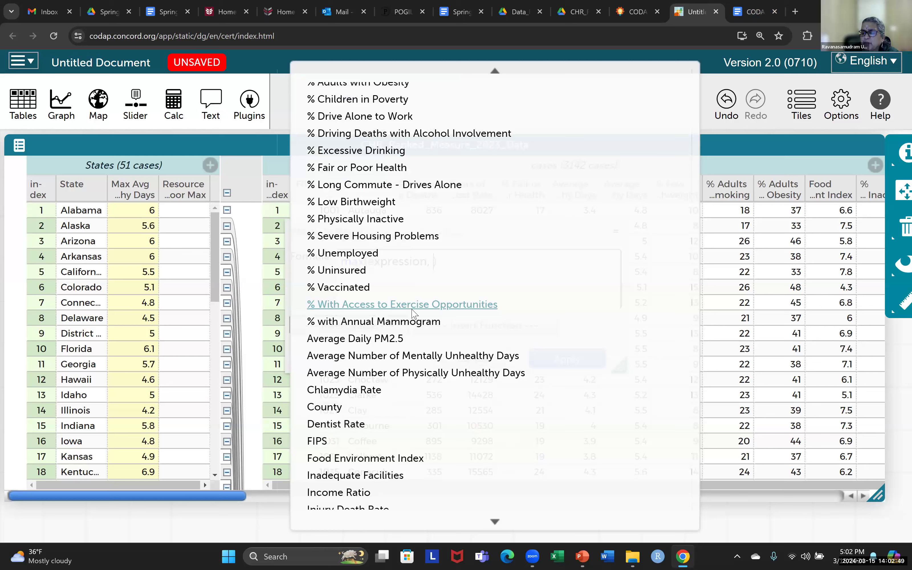
pyautogui.scroll(-10, 412, 309)
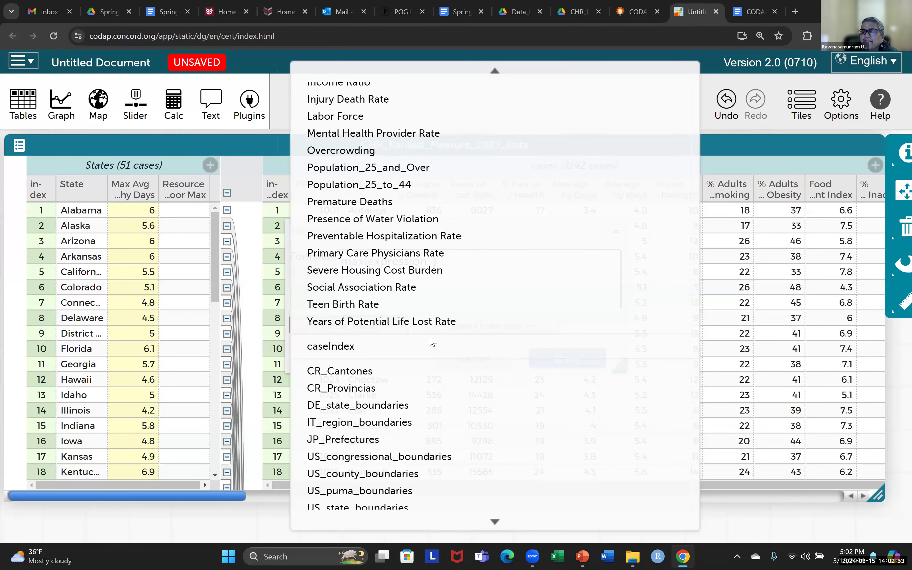
pyautogui.scroll(2, 432, 341)
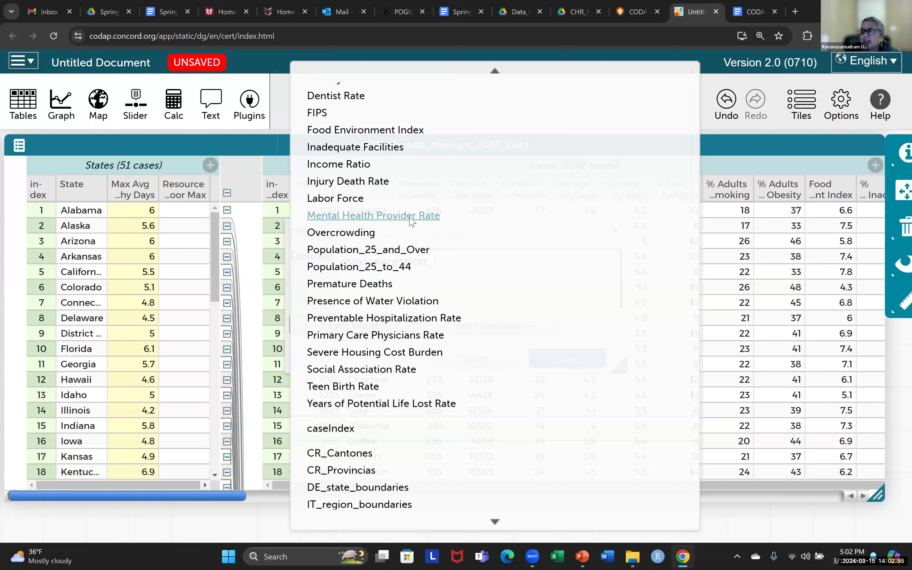
pyautogui.click(354, 218)
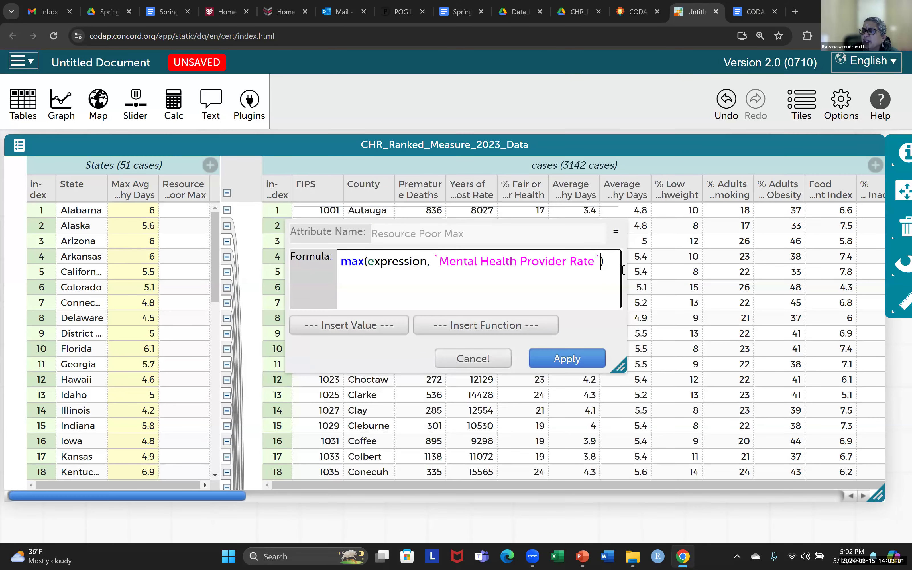
pyautogui.write('< 1')
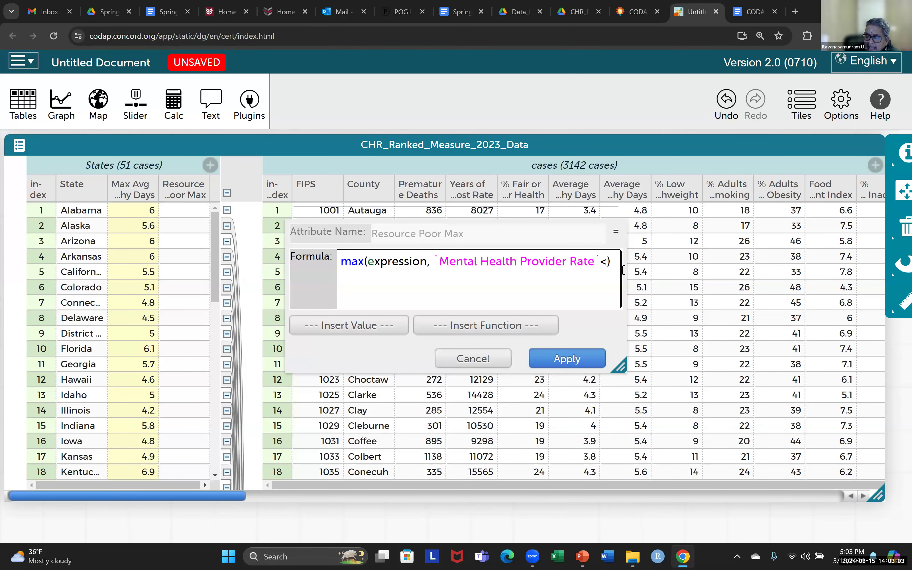
pyautogui.write('00')
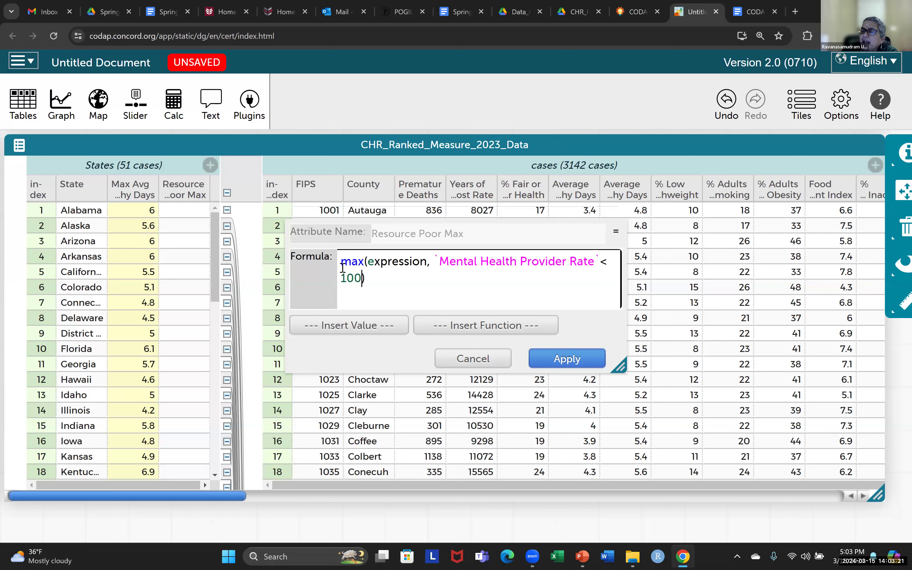
# Replace the expression argument with Average Number of Mentally Unhealthy Days and apply the formula to Resource Poor Max.
pyautogui.moveTo(368, 261); pyautogui.dragTo(426, 262)
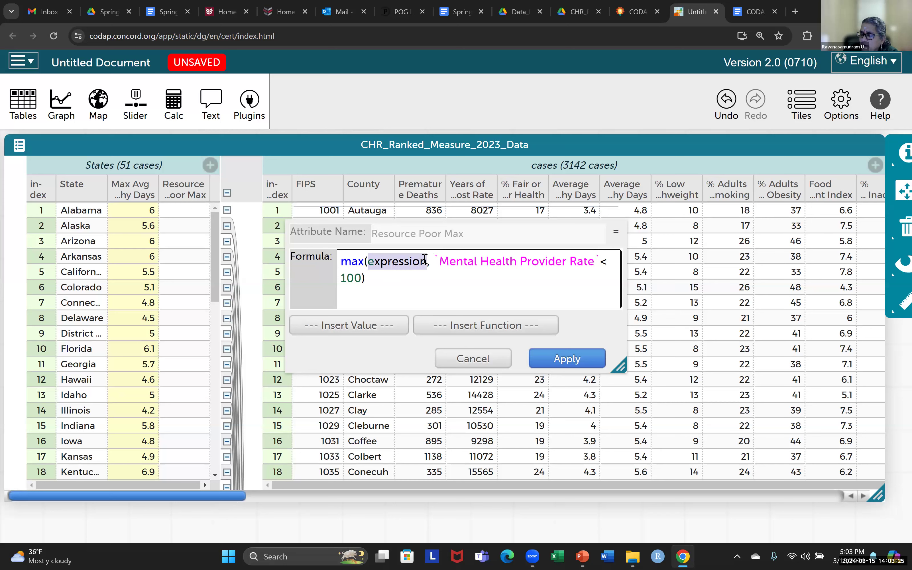
pyautogui.press('BackSpace')
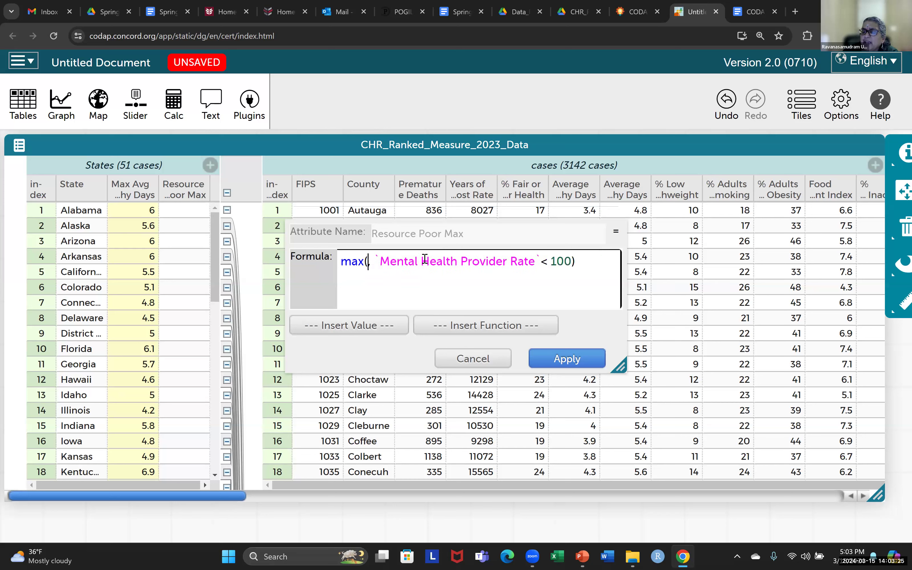
pyautogui.click(381, 326)
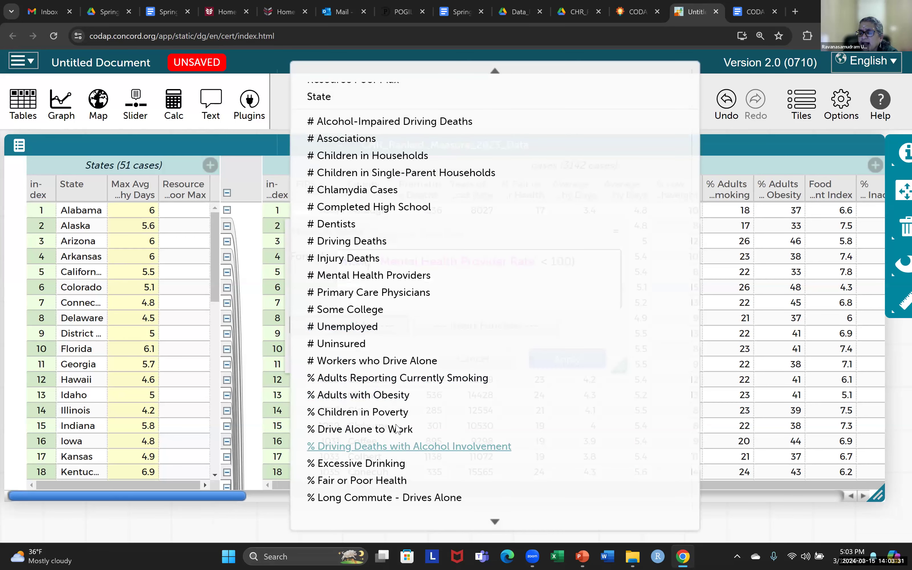
pyautogui.scroll(-5, 371, 430)
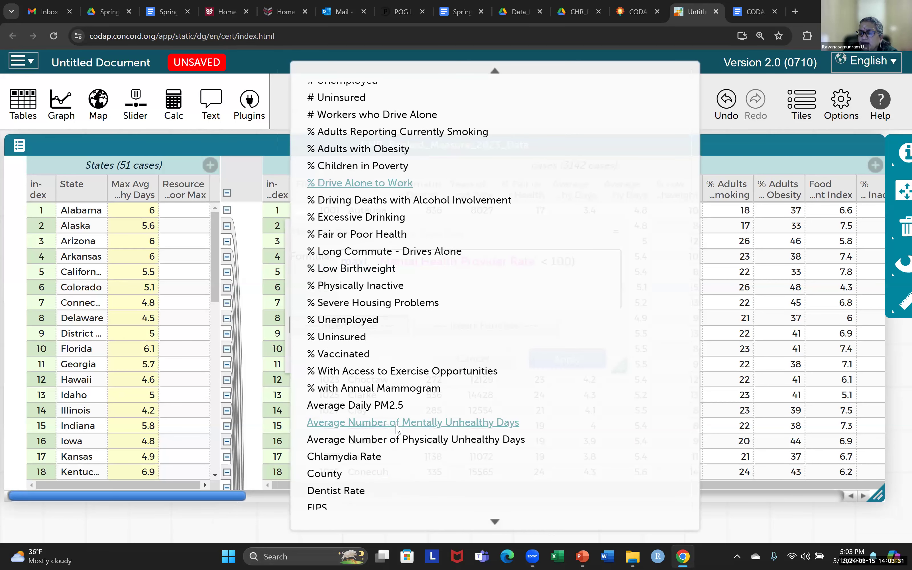
pyautogui.click(372, 422)
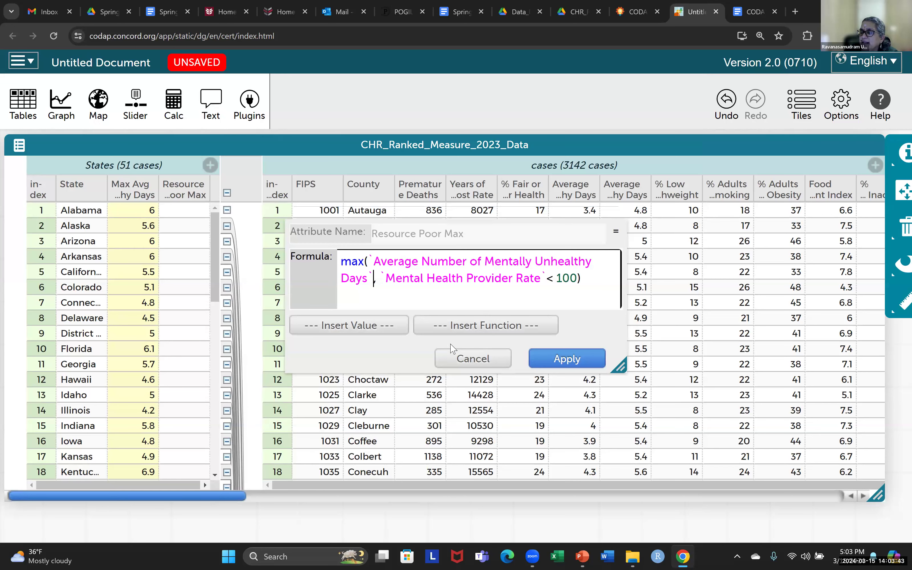
pyautogui.click(581, 364)
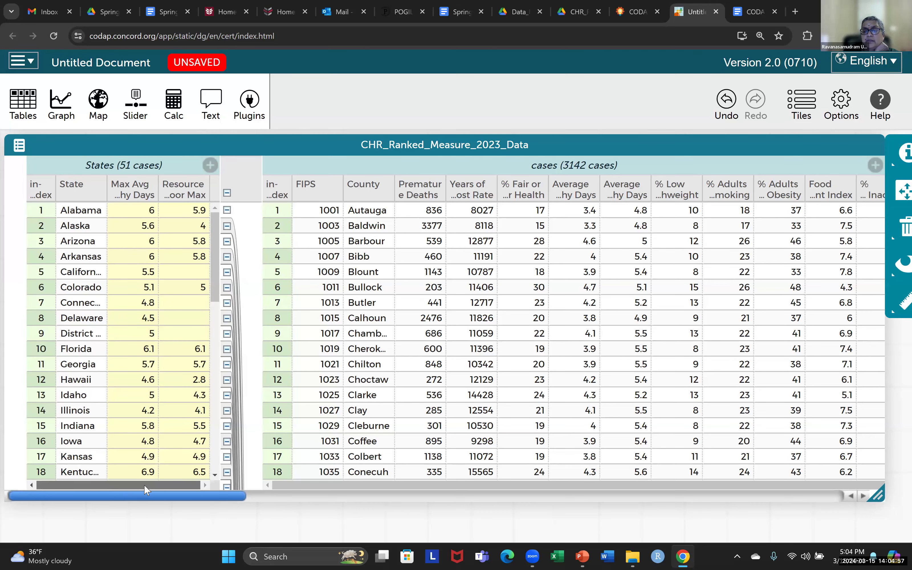
# Select California in the States table and examine the Resource Poor Max values across the states.
pyautogui.click(182, 272)
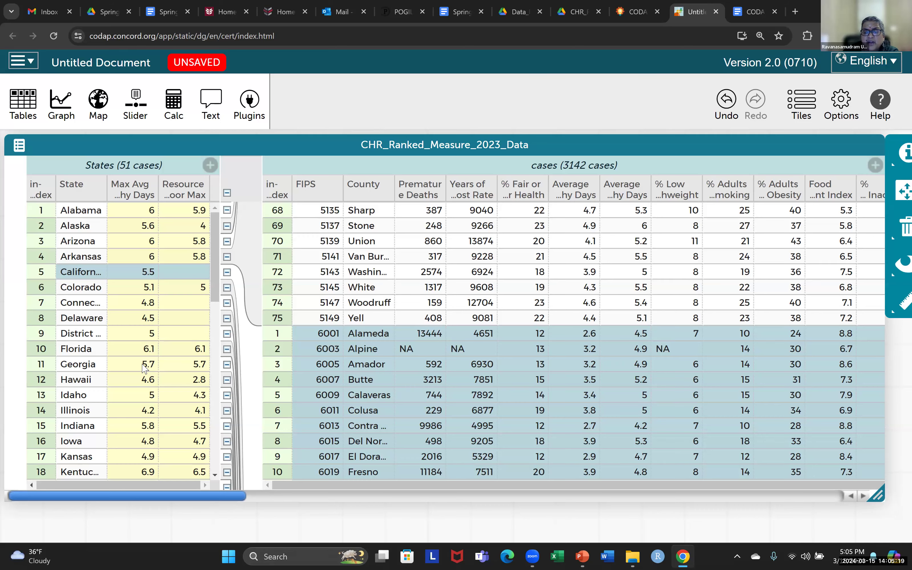
pyautogui.scroll(-5, 145, 369)
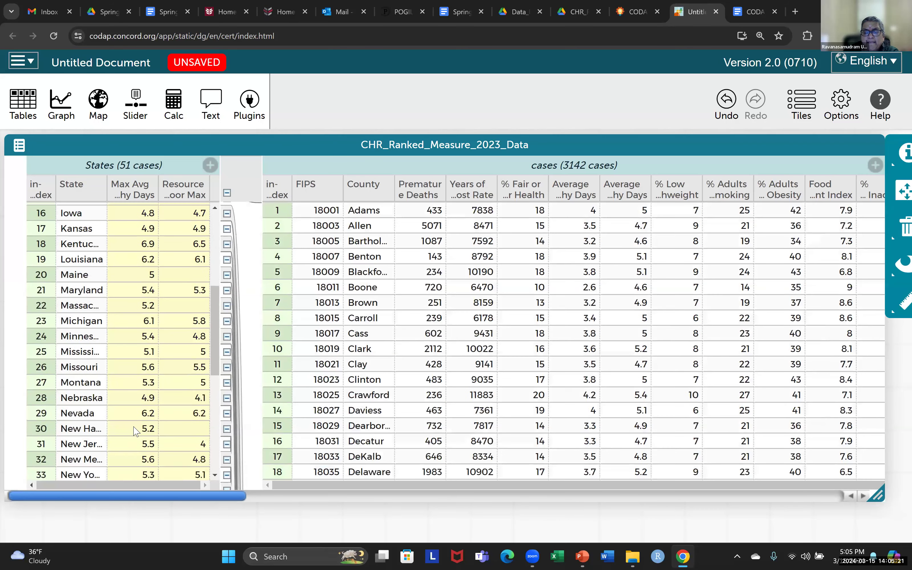
# Compare Max Avg Mentally Unhealthy Days with Resource Poor Max for the remaining states through Wyoming, including states with blank values, and return to Alabama.
pyautogui.scroll(-3, 136, 432)
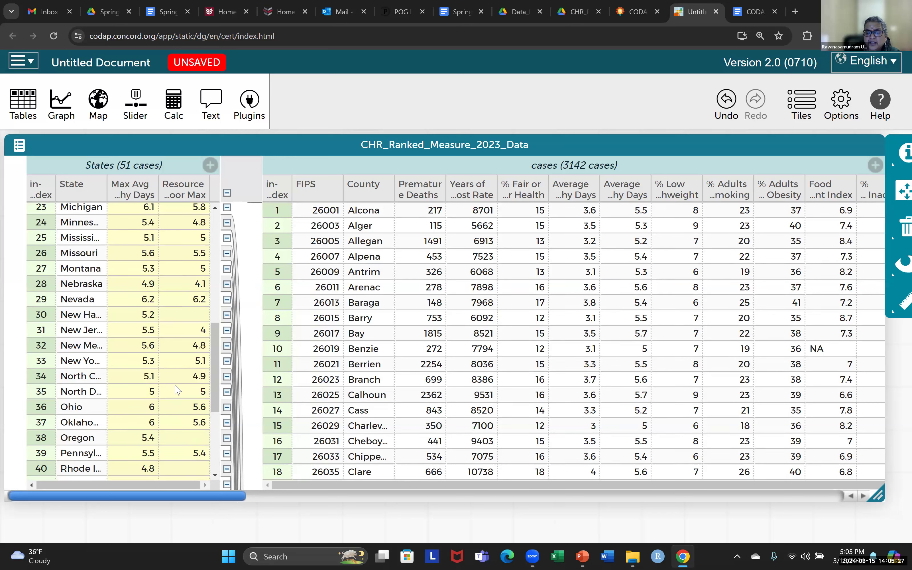
pyautogui.scroll(-2, 177, 389)
pyautogui.scroll(-4, 177, 390)
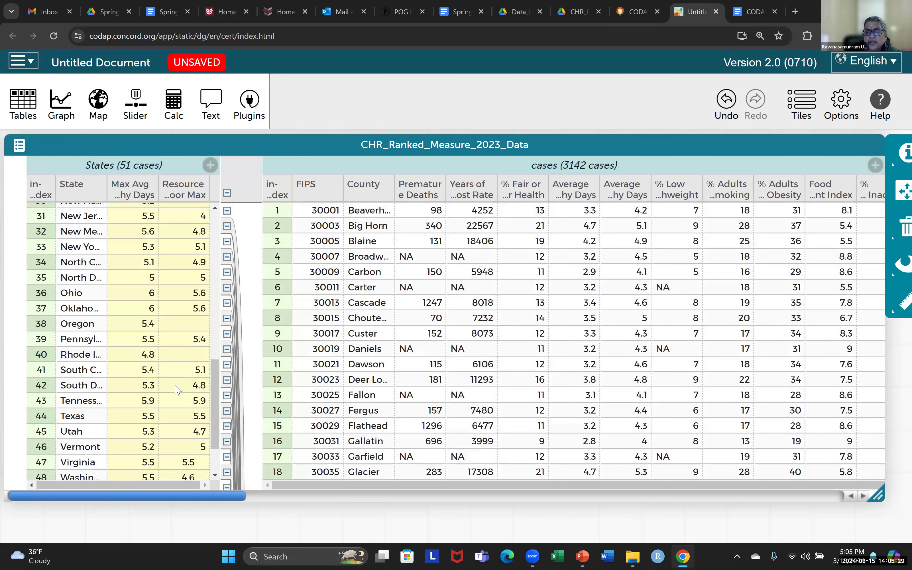
pyautogui.scroll(1, 177, 389)
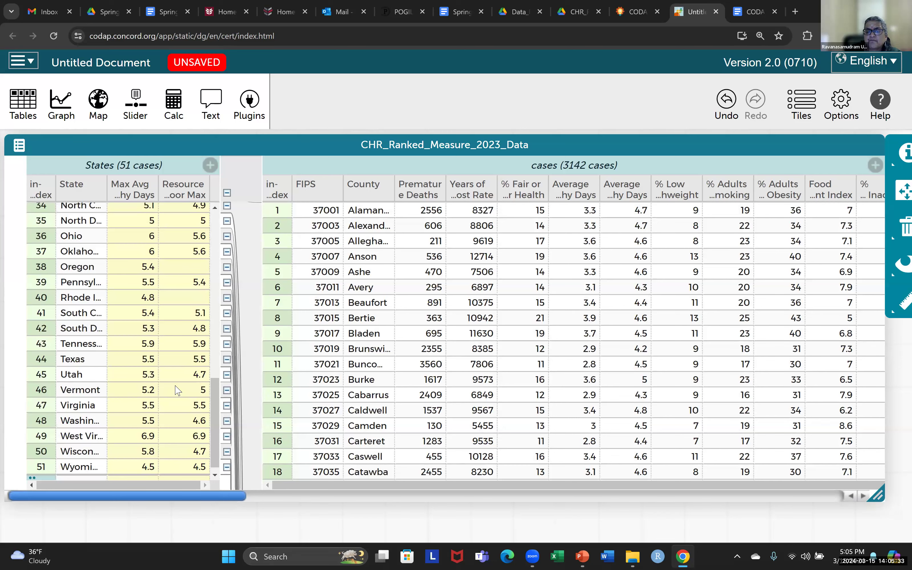
pyautogui.scroll(10, 177, 389)
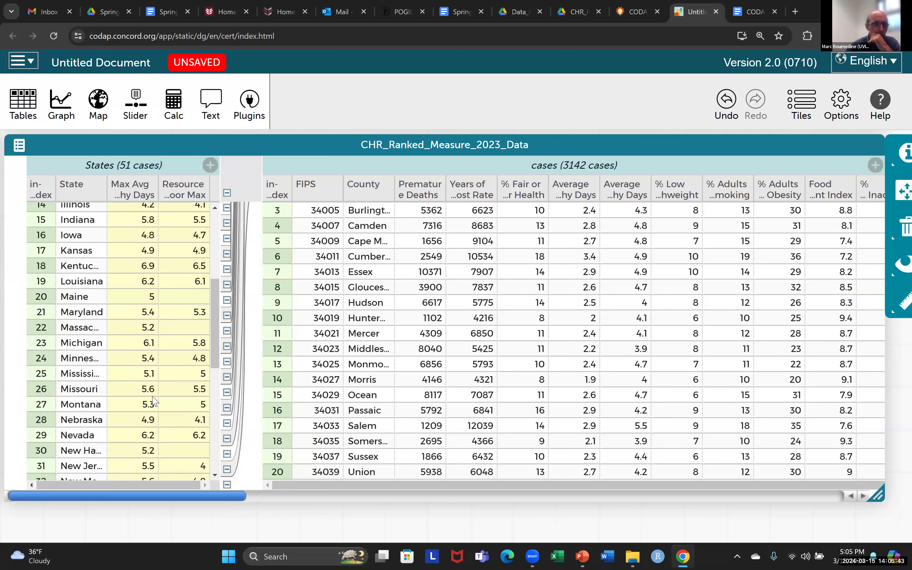
pyautogui.scroll(-2, 153, 398)
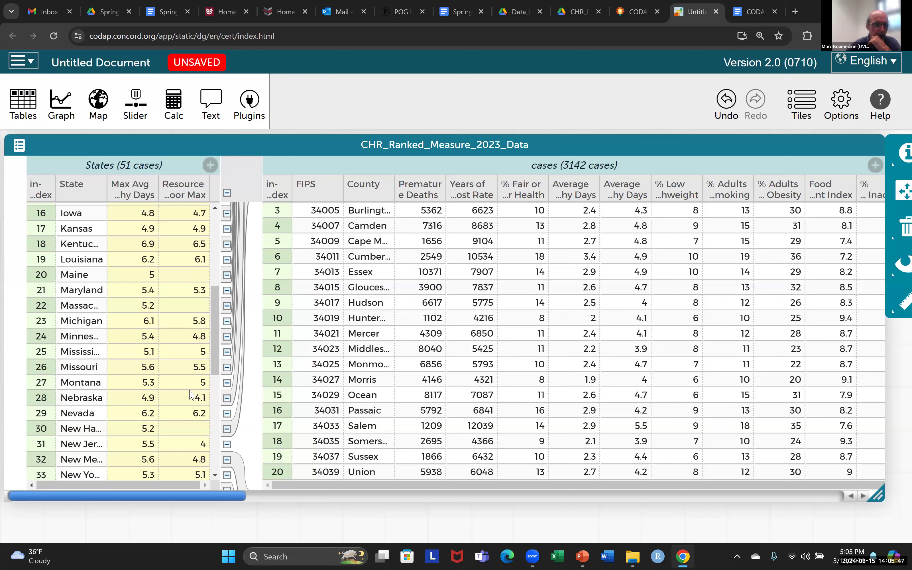
pyautogui.scroll(-3, 169, 438)
pyautogui.scroll(-5, 170, 438)
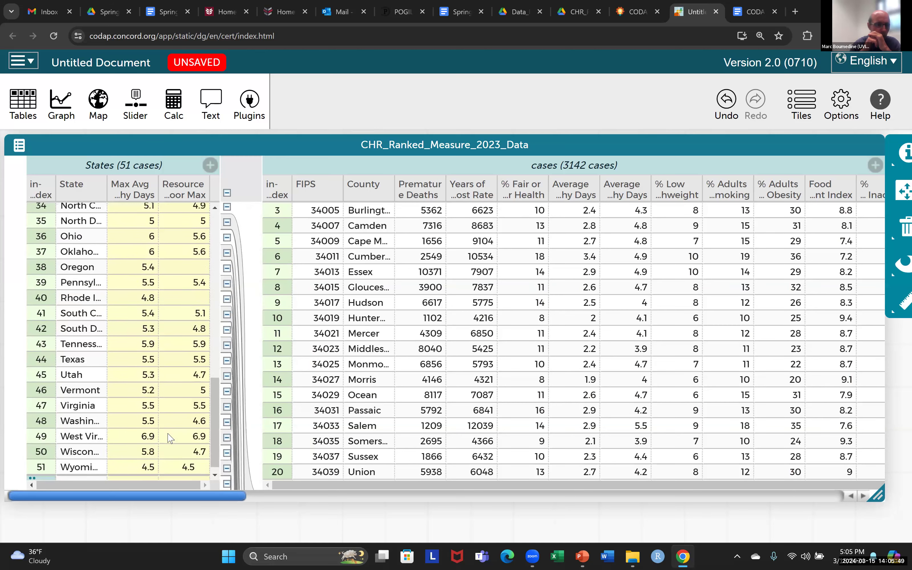
pyautogui.scroll(8, 169, 439)
pyautogui.scroll(4, 169, 437)
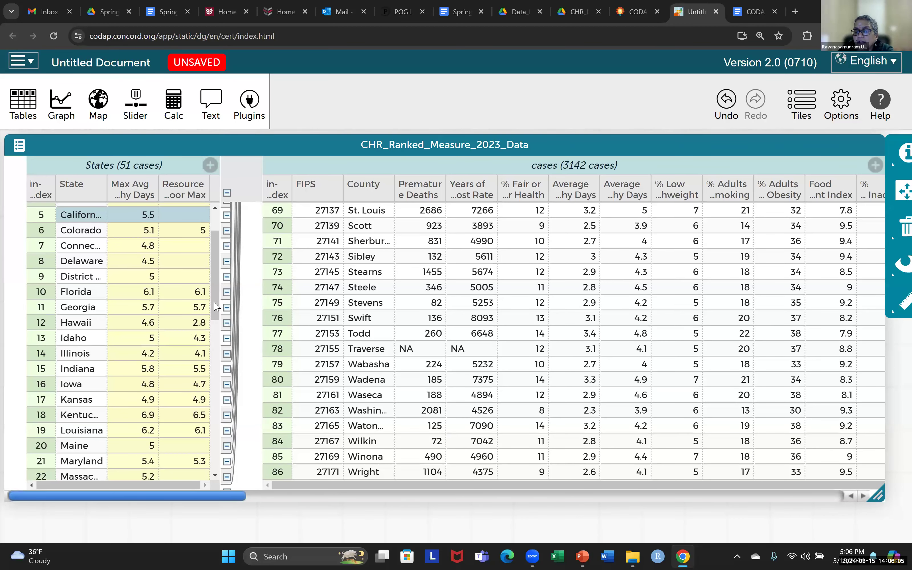
pyautogui.scroll(3, 162, 255)
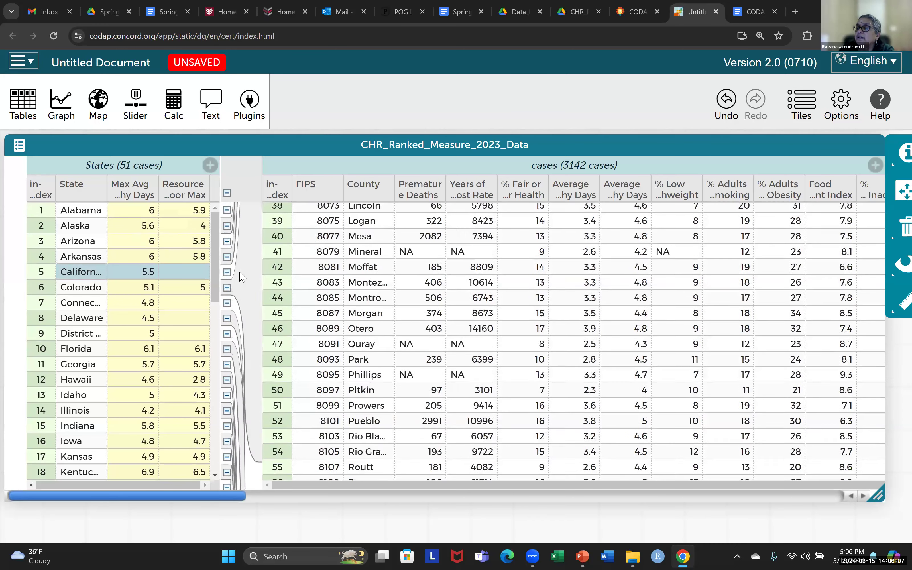